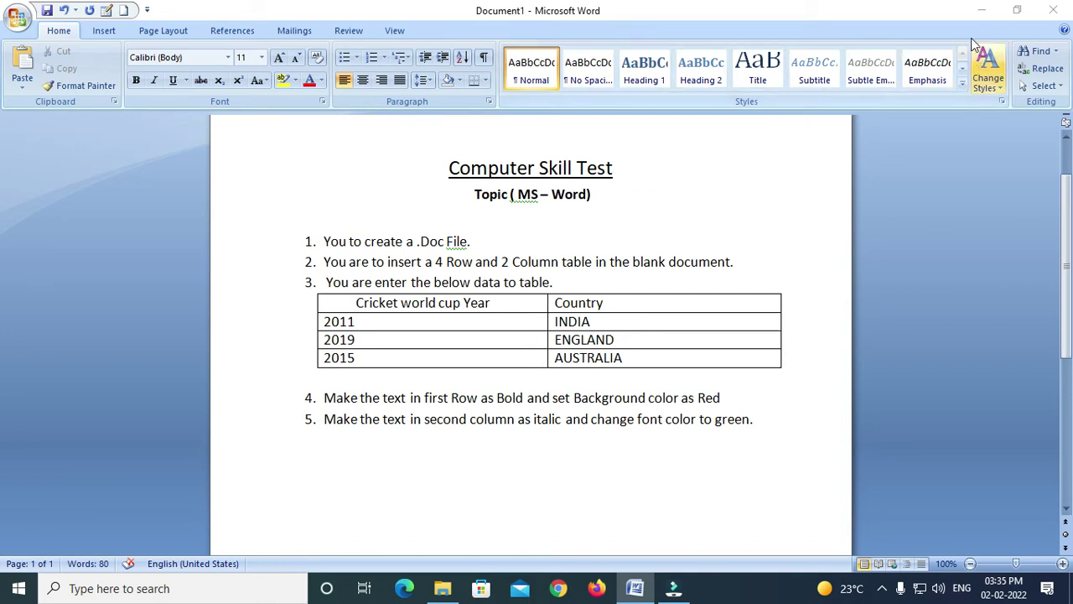
Step: Create a new Word document on the desktop, named with the user's name
left_click(979, 10)
right_click(483, 128)
mouse_move(578, 260)
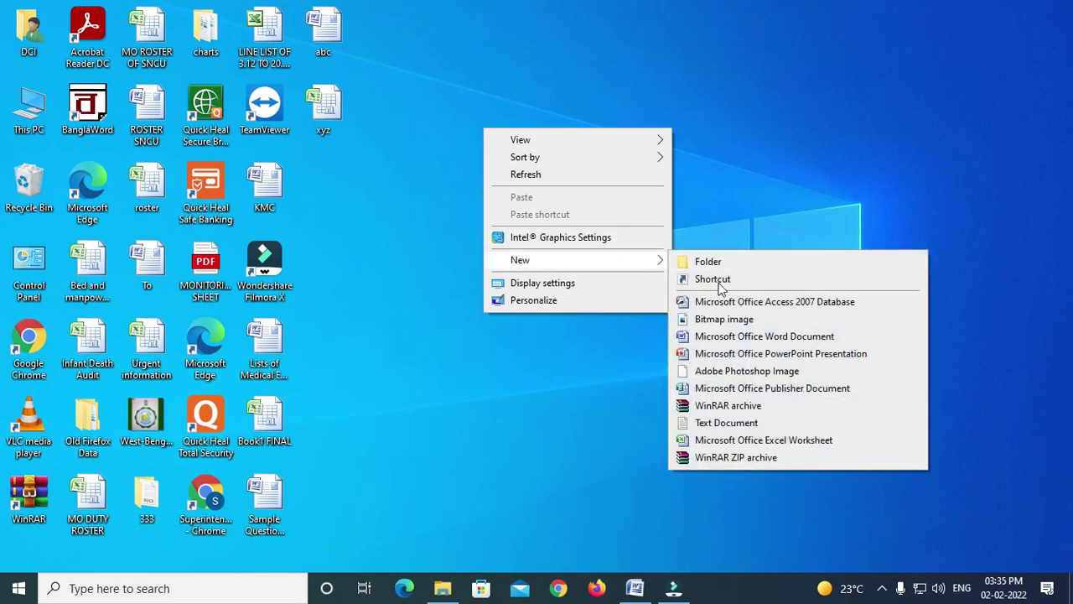
left_click(720, 340)
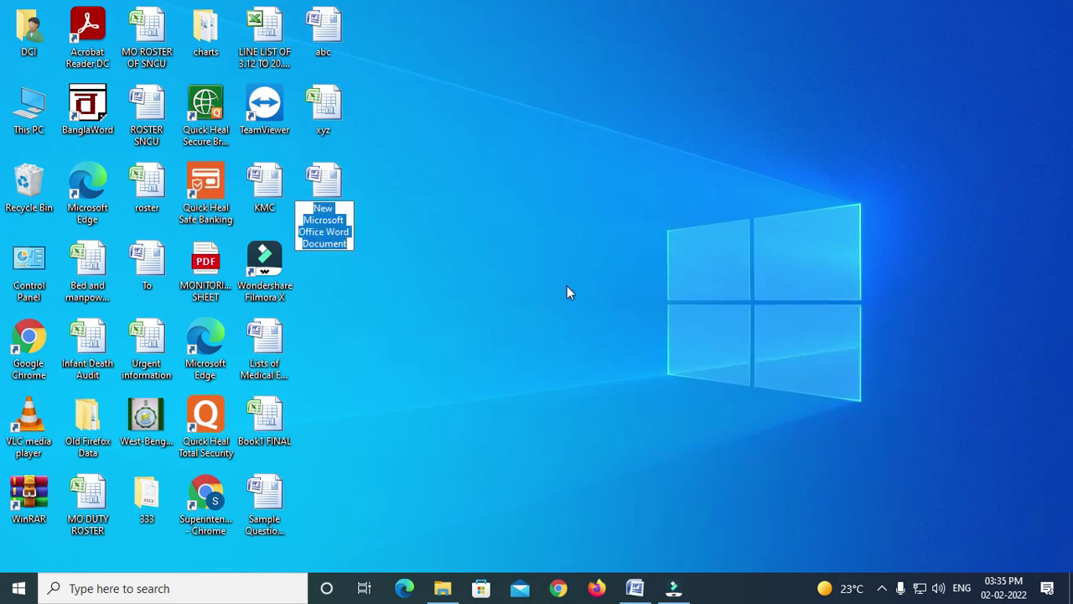
type("BAPI")
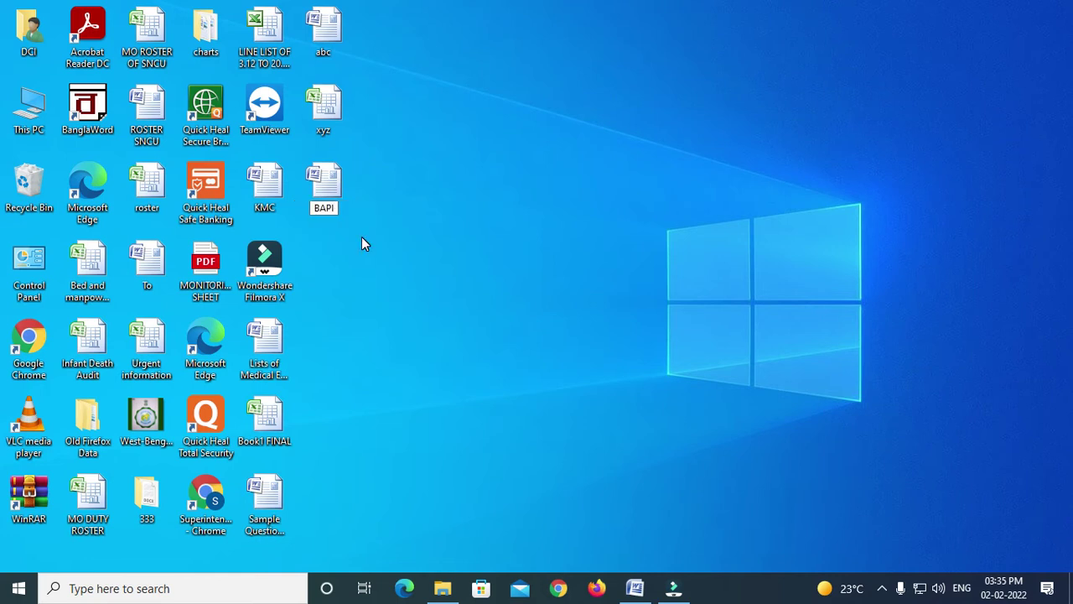
type(" ROY")
key("Return")
Step: Open the new blank document, then return to the Computer Skill Test document
double_click(334, 187)
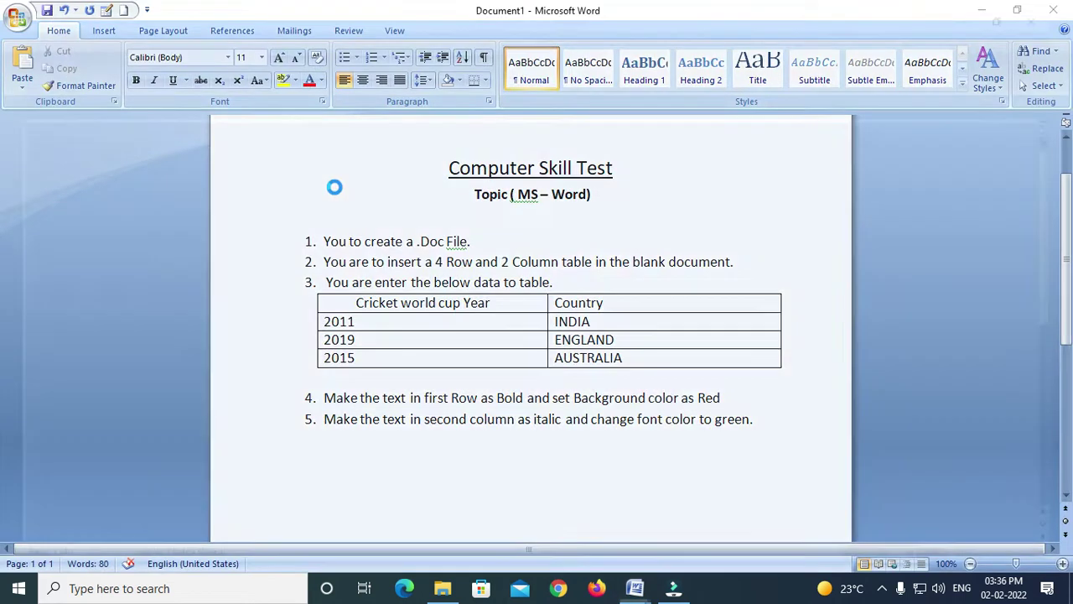
mouse_move(636, 588)
left_click(575, 531)
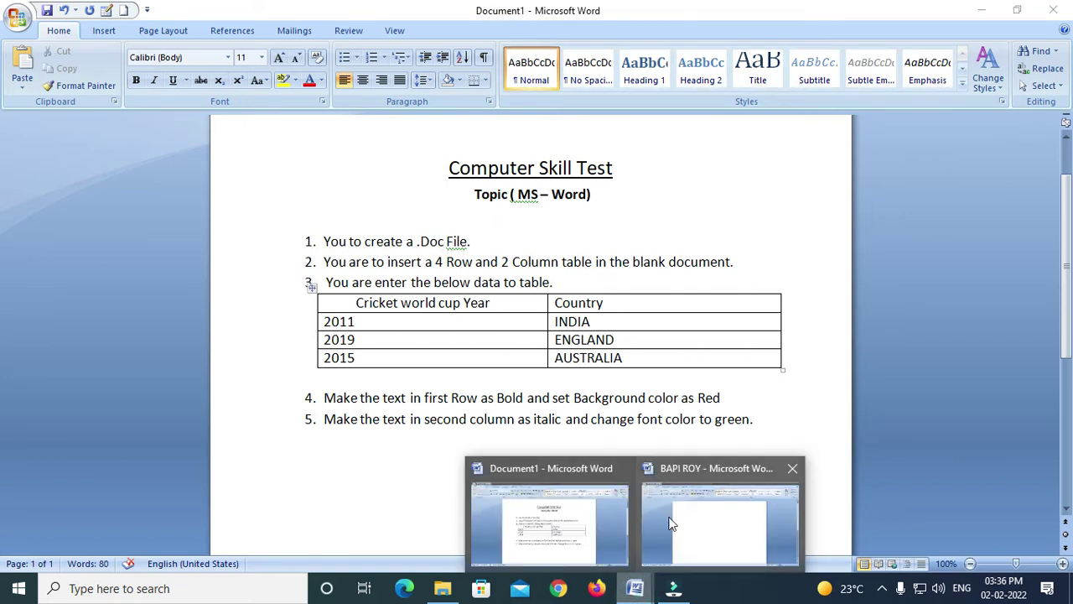
left_click(693, 511)
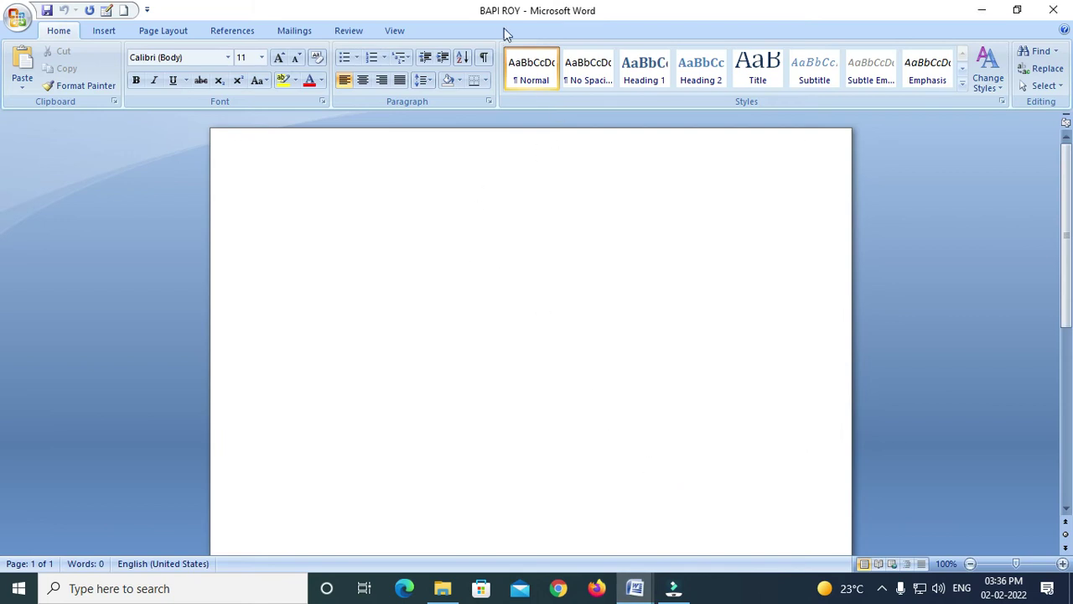
left_click(634, 588)
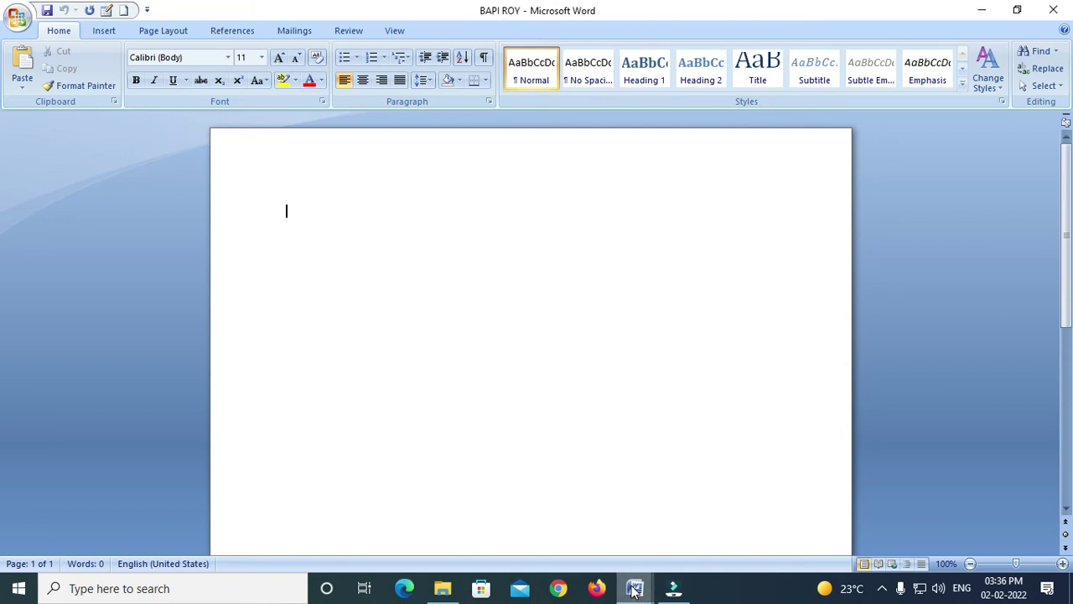
left_click(587, 536)
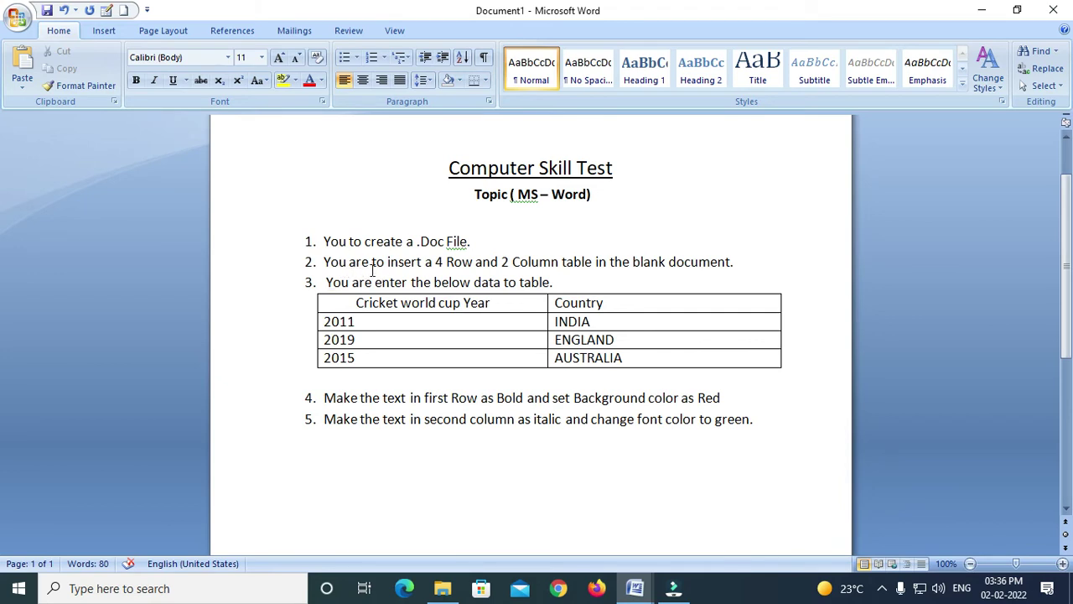
Step: Delete 'are' from item 2 and add empty lines after item 5
left_click(370, 262)
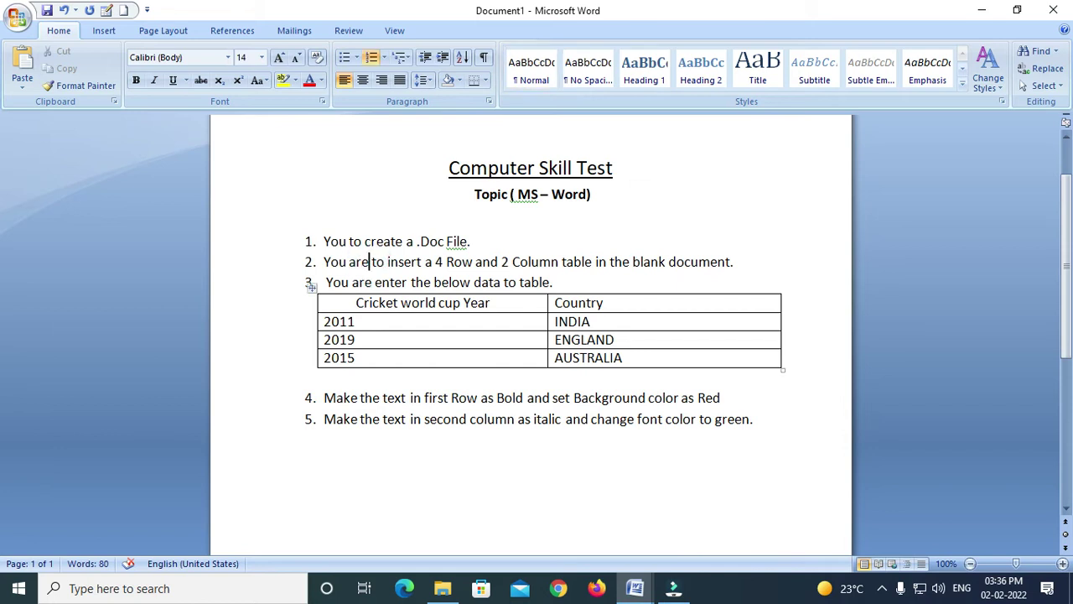
key("BackSpace")
key("BackSpace")
key("BackSpace")
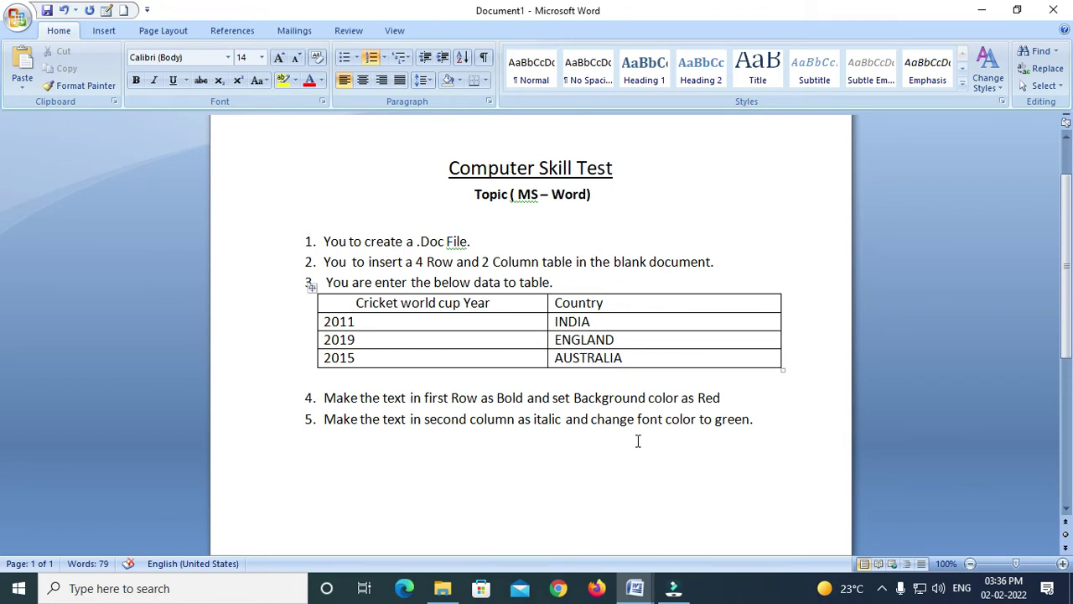
left_click(768, 421)
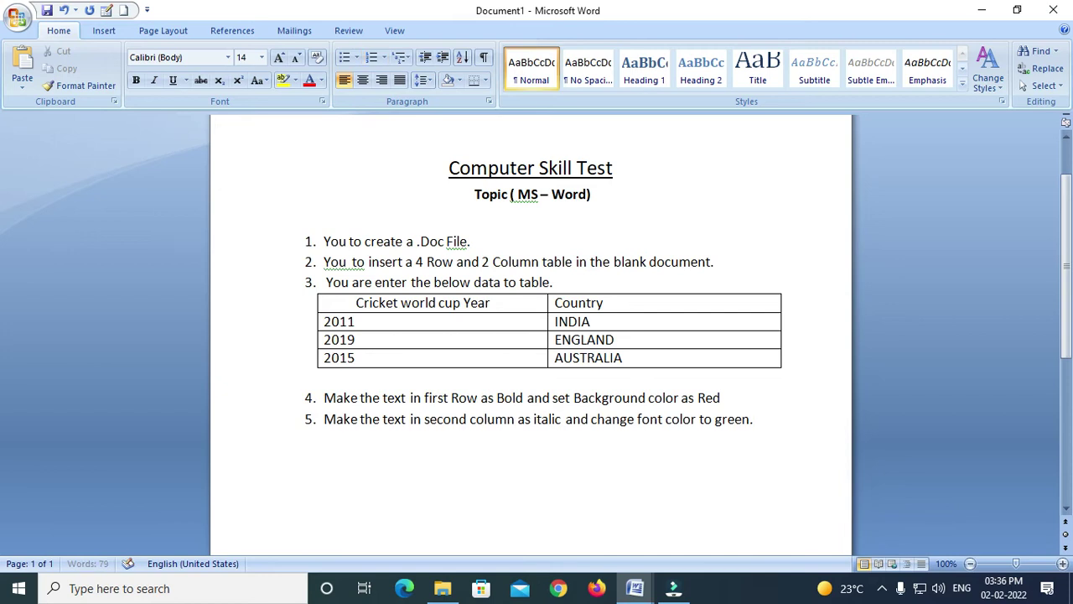
key("Return")
key("Return")
key("Return")
scroll(537, 469, "down", 2)
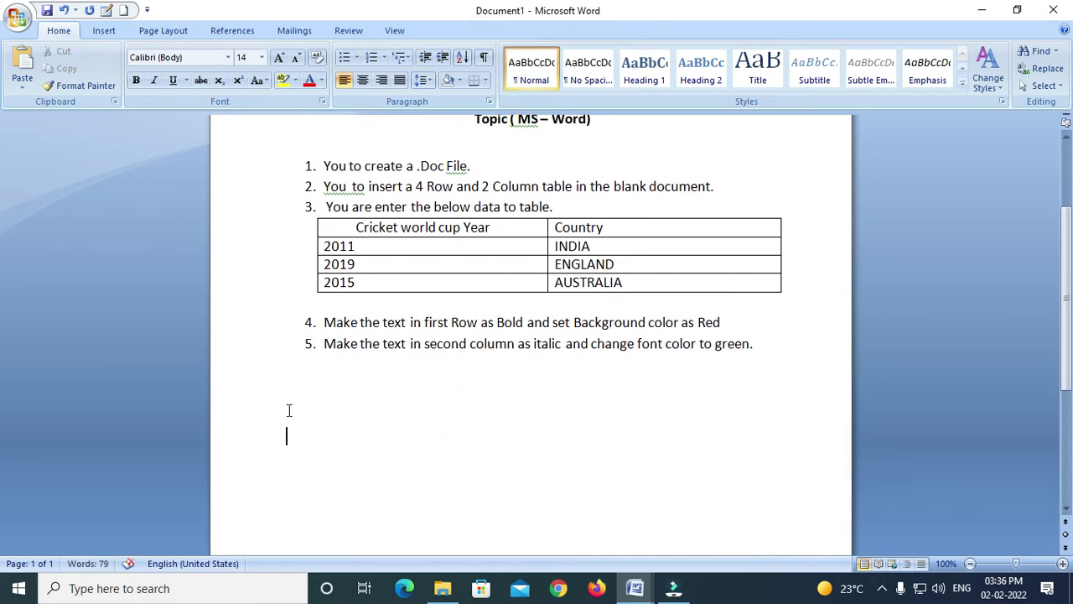
left_click(102, 31)
Step: Insert an empty 2-column, 4-row table below the instructions
left_click(128, 88)
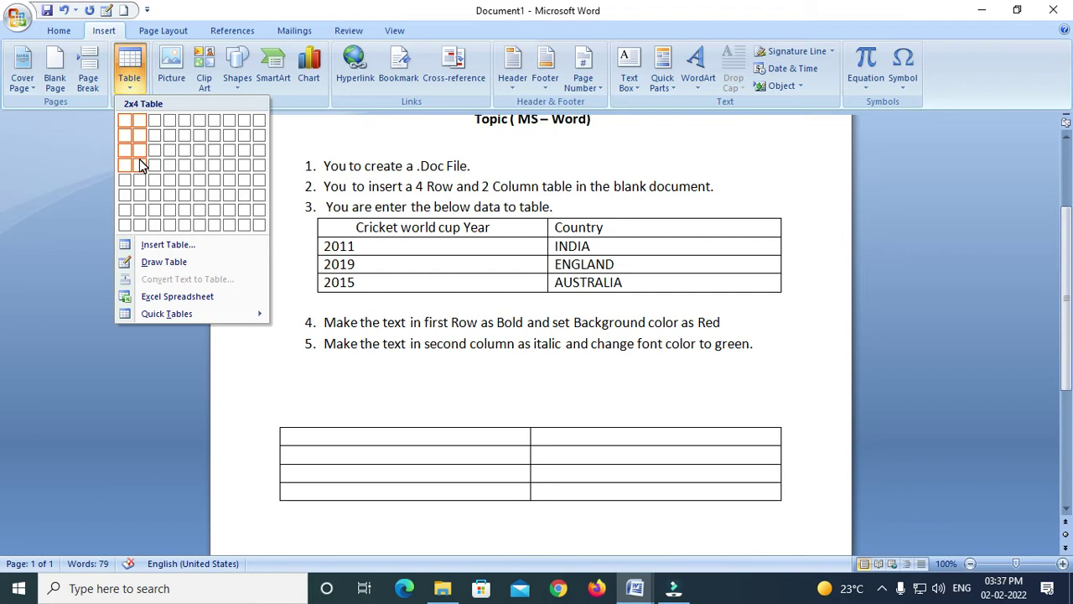
left_click(139, 164)
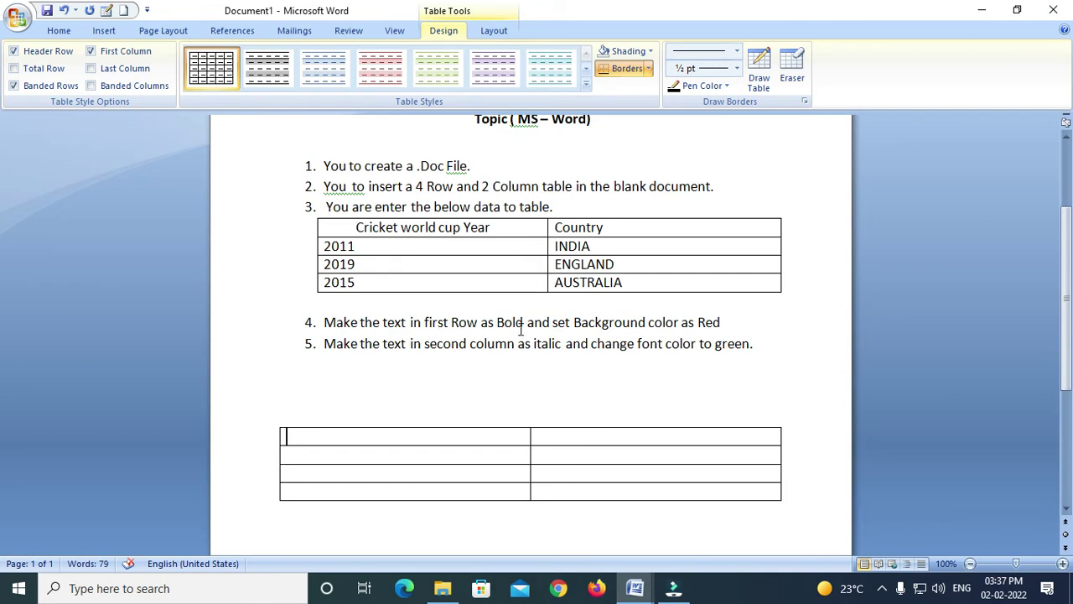
Step: Make the cricket table's header row bold with red shading
mouse_move(349, 231)
left_mouse_down()
mouse_move(336, 223)
mouse_move(618, 224)
left_mouse_up()
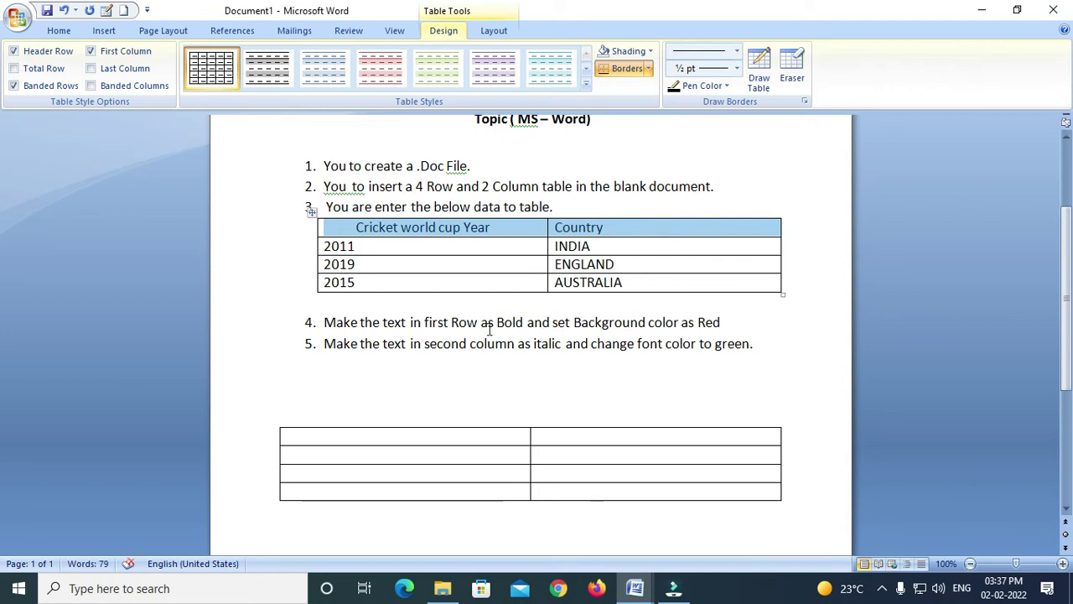
left_click(59, 30)
left_click(137, 84)
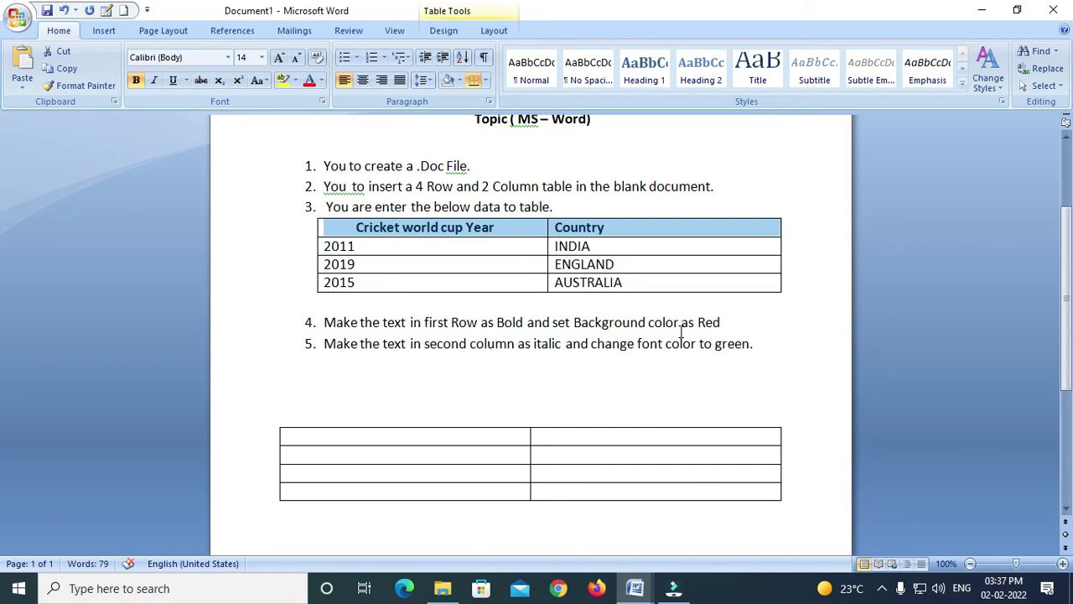
left_click(459, 80)
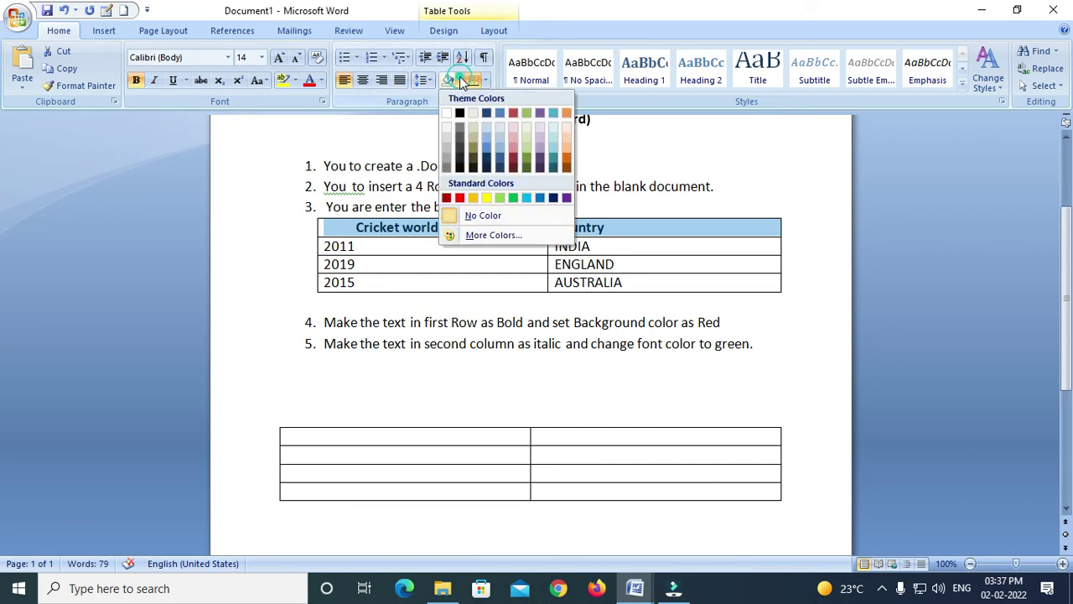
left_click(459, 198)
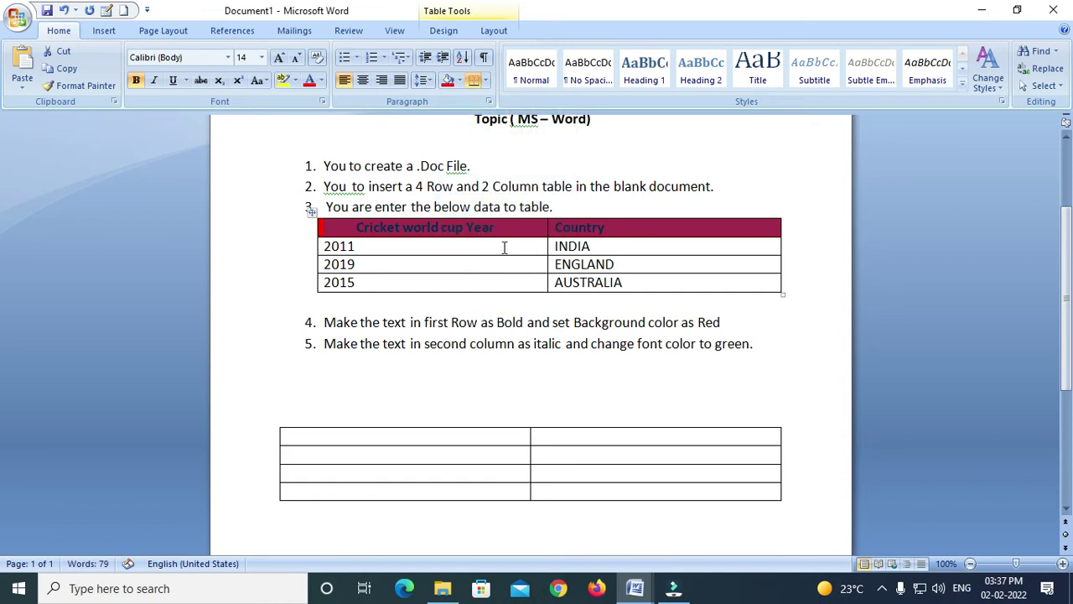
left_click(653, 237)
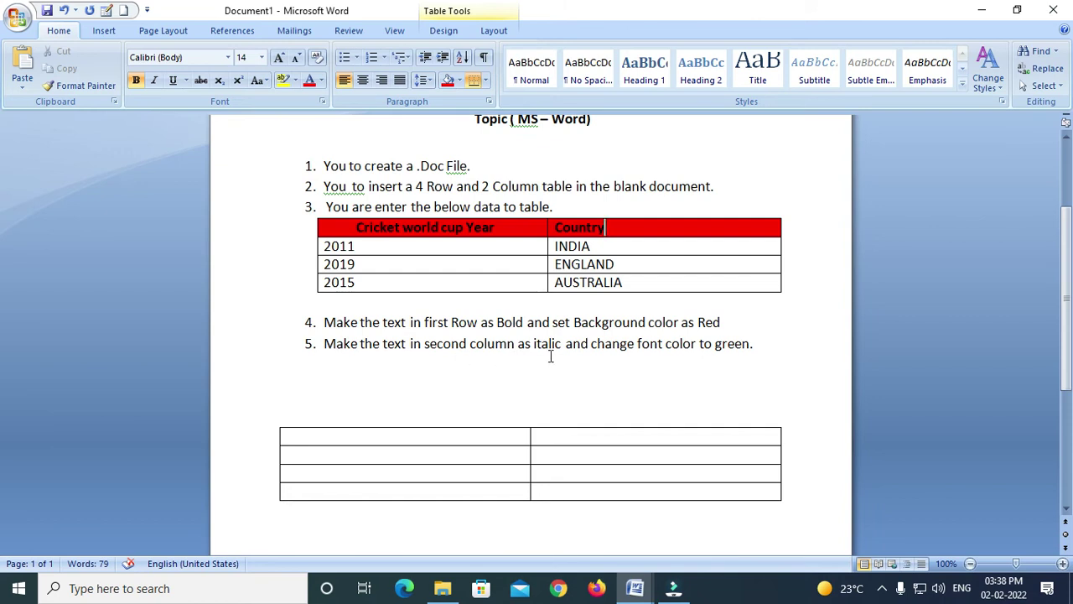
Step: Format INDIA, ENGLAND and AUSTRALIA in the Country column as green italic
mouse_move(530, 464)
left_click_drag(576, 245, 587, 282)
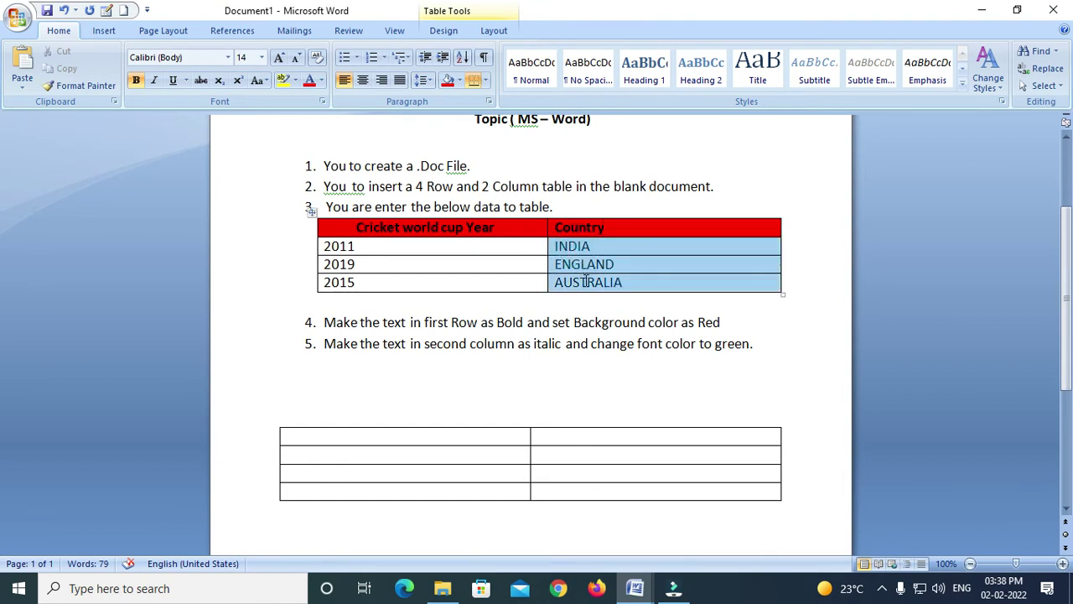
left_click(154, 80)
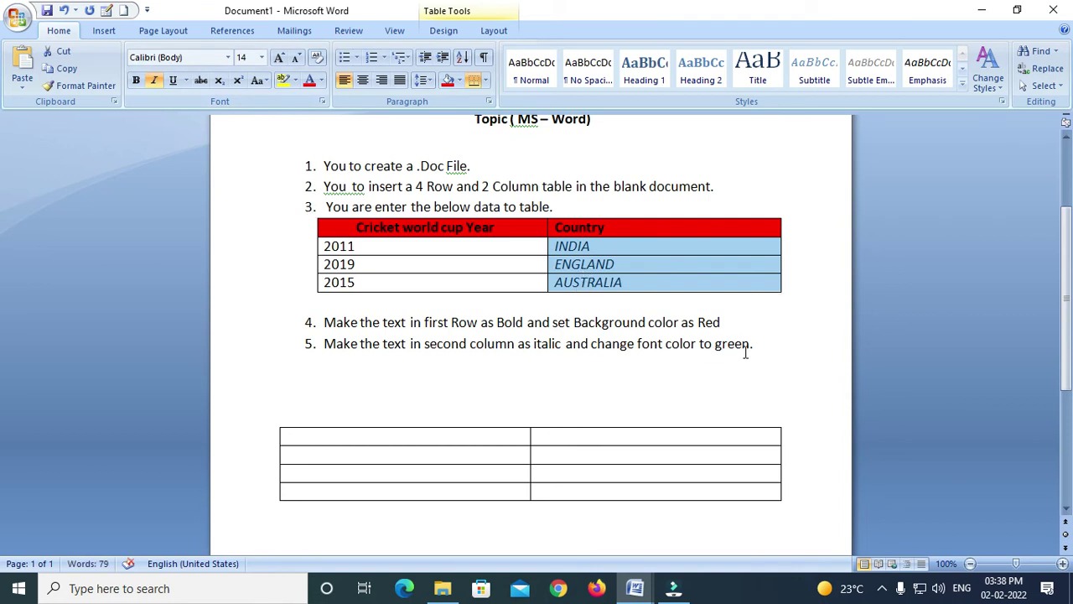
left_click(321, 81)
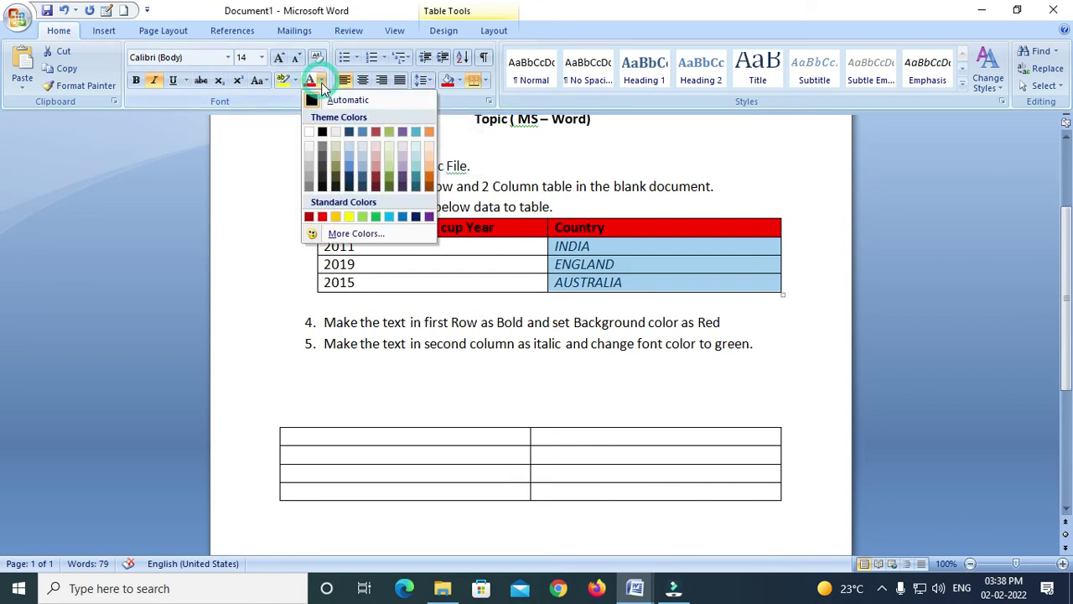
left_click(376, 216)
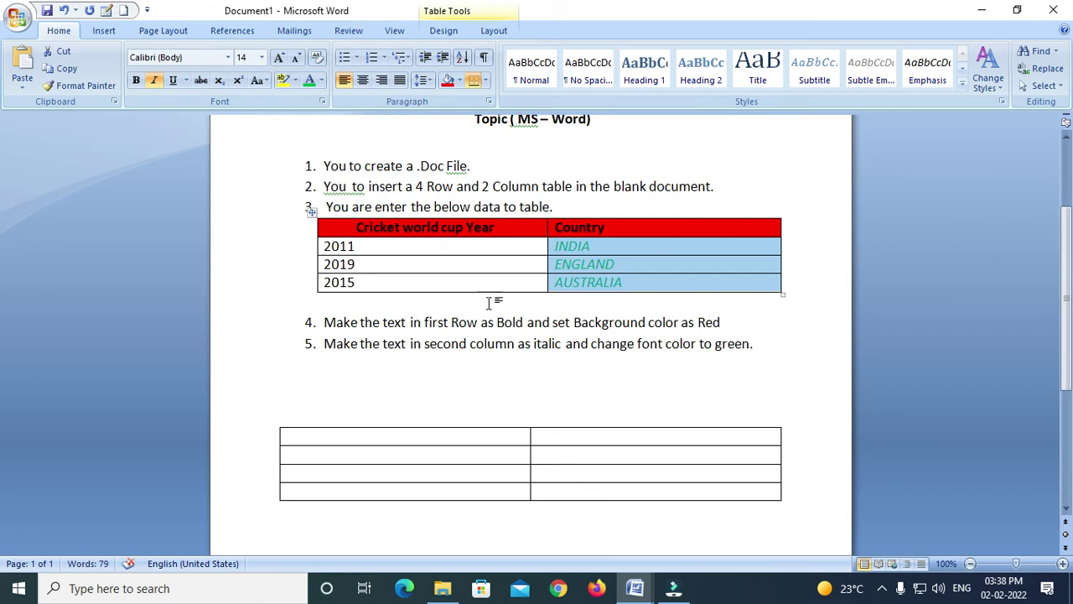
mouse_move(593, 256)
left_click(619, 270)
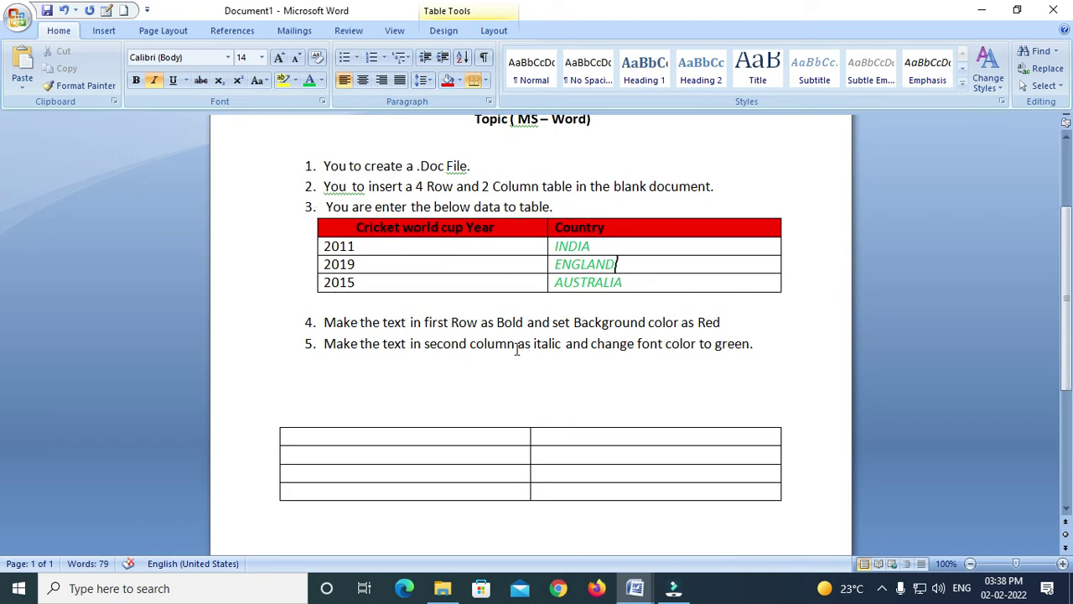
scroll(549, 263, "up", 1)
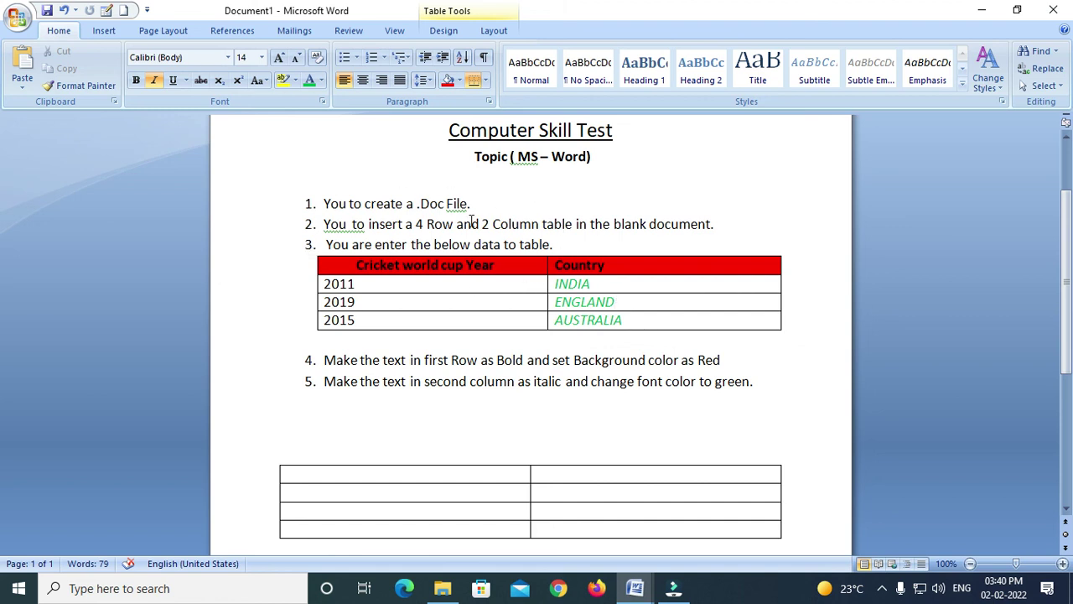
left_click(16, 16)
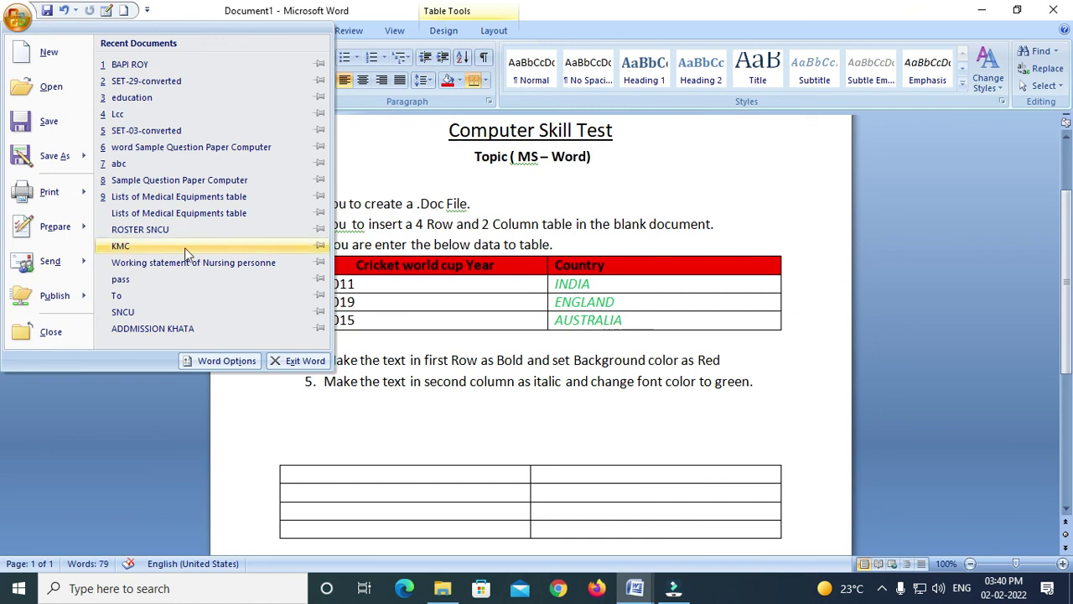
left_click(49, 121)
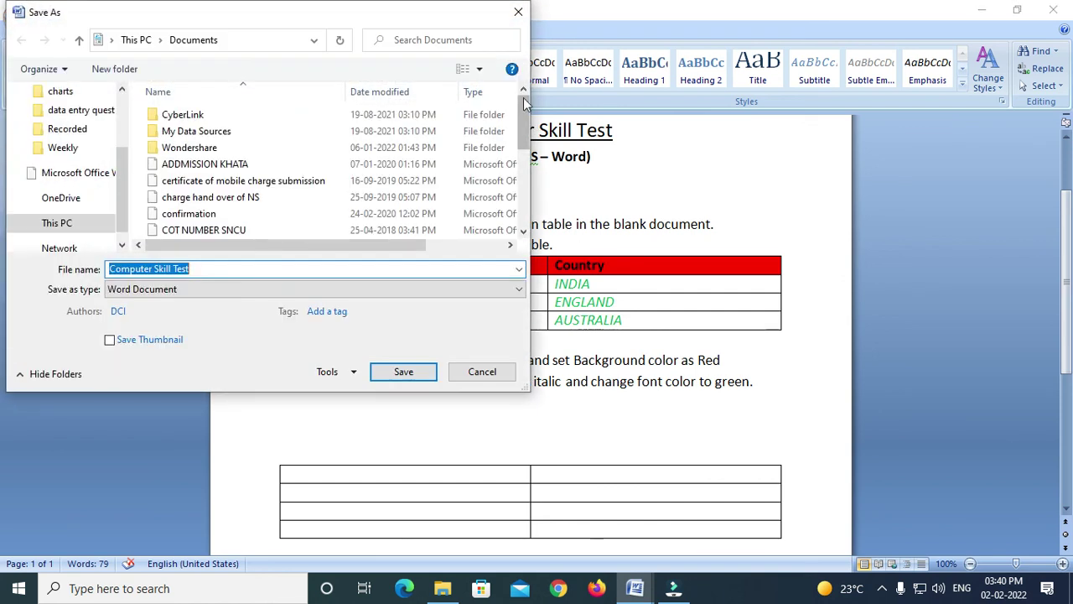
left_click(518, 12)
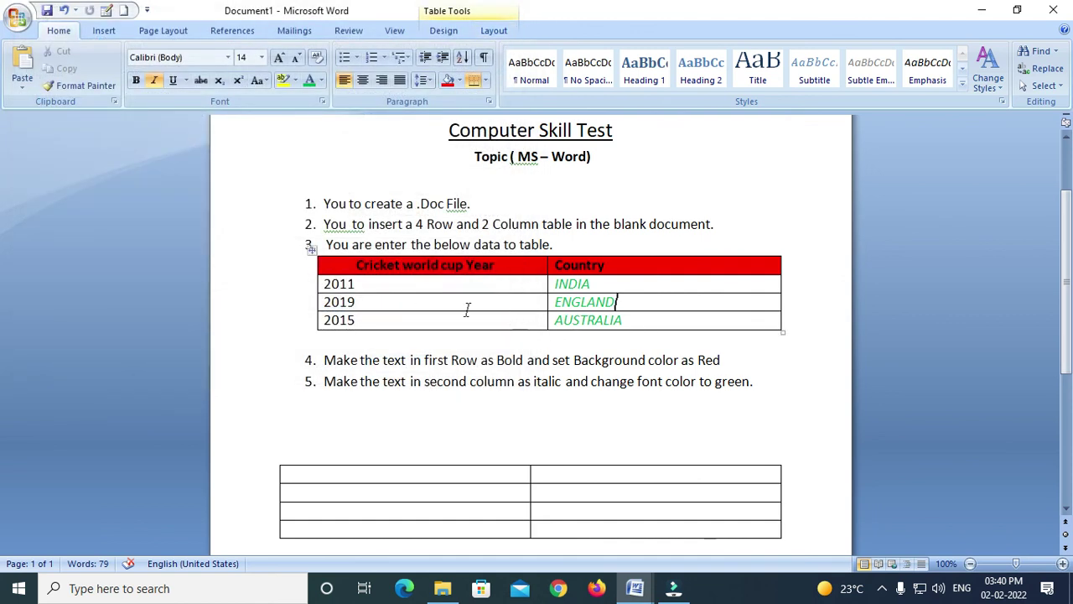